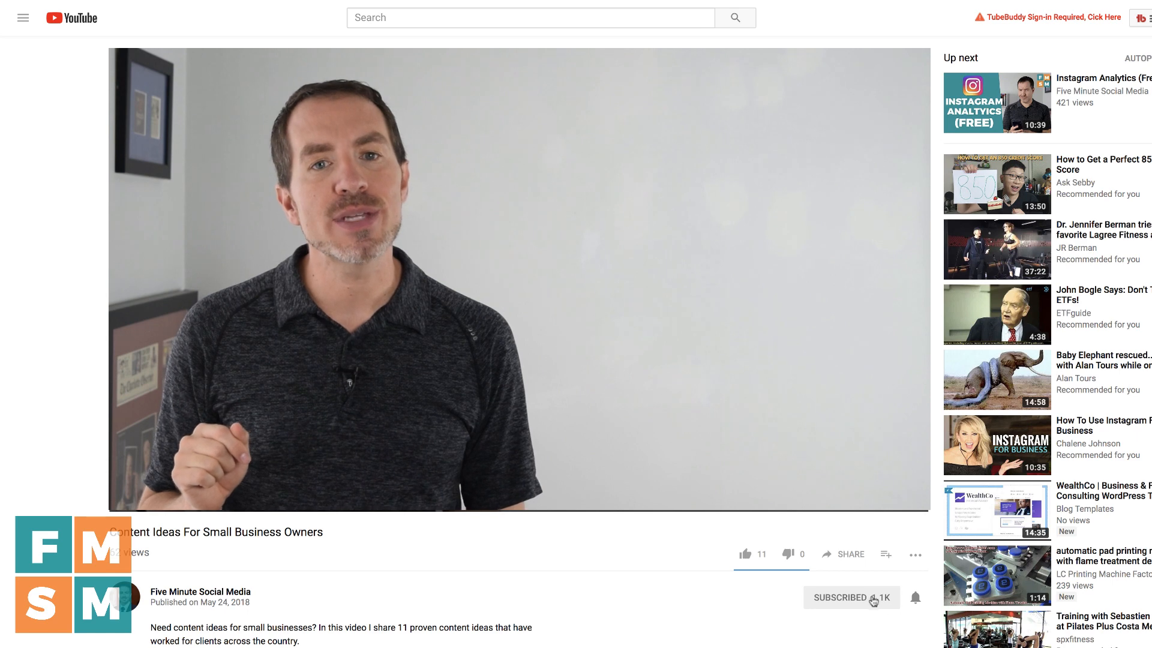
left_click(916, 598)
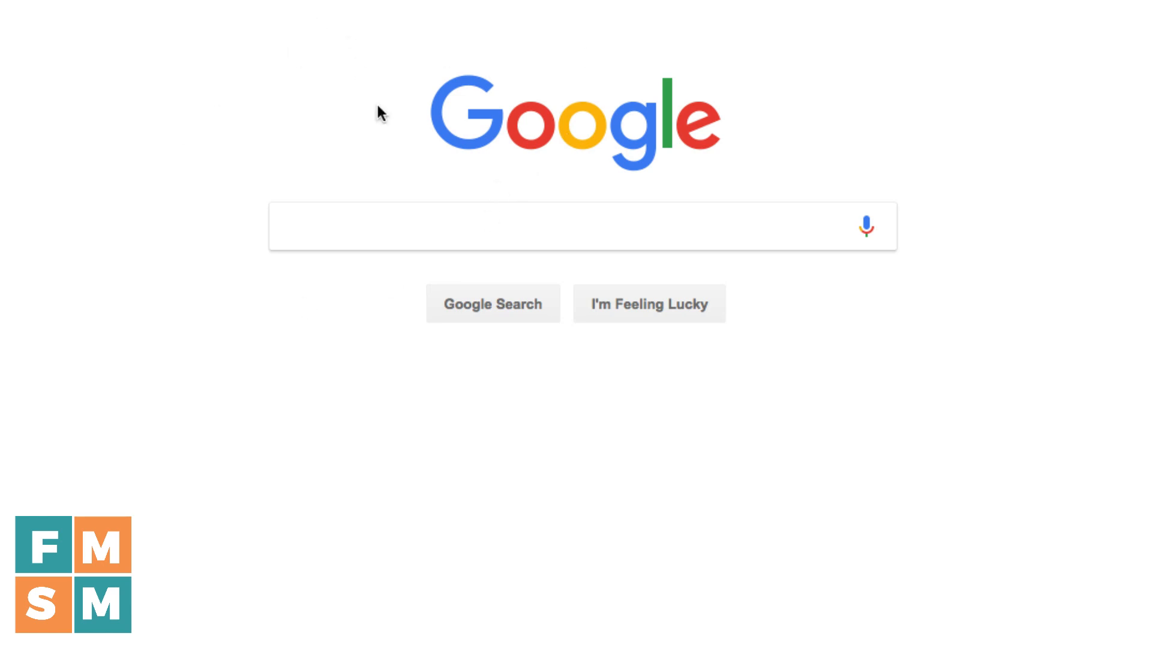
Search Google for "five minute social media".
left_click(383, 222)
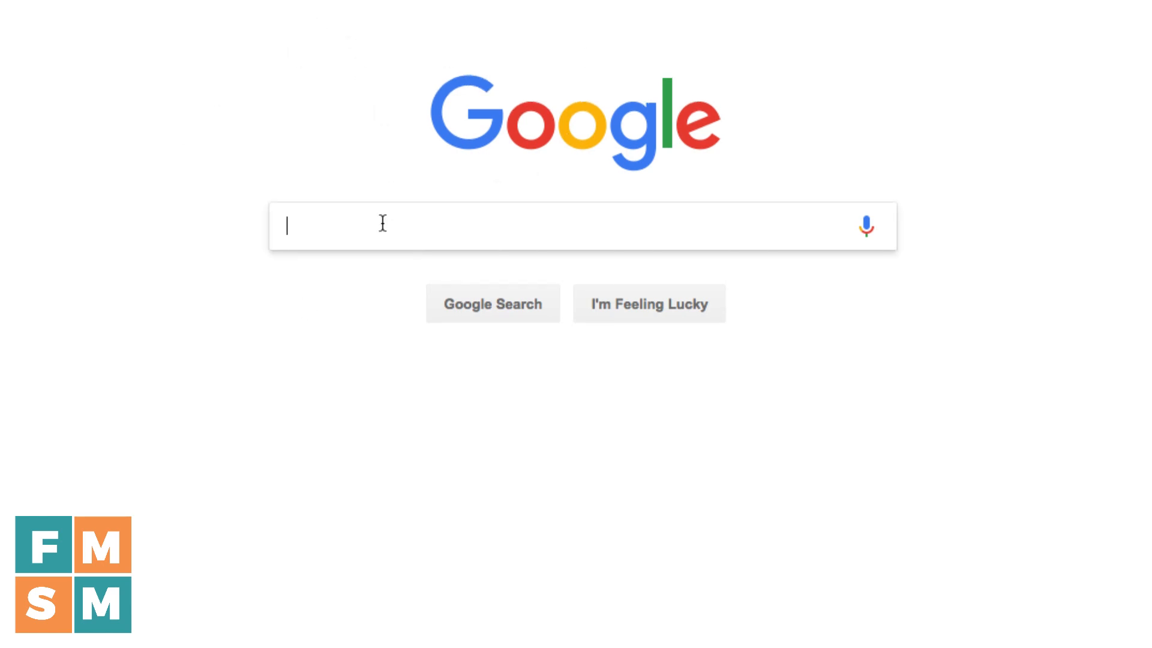
type("five min")
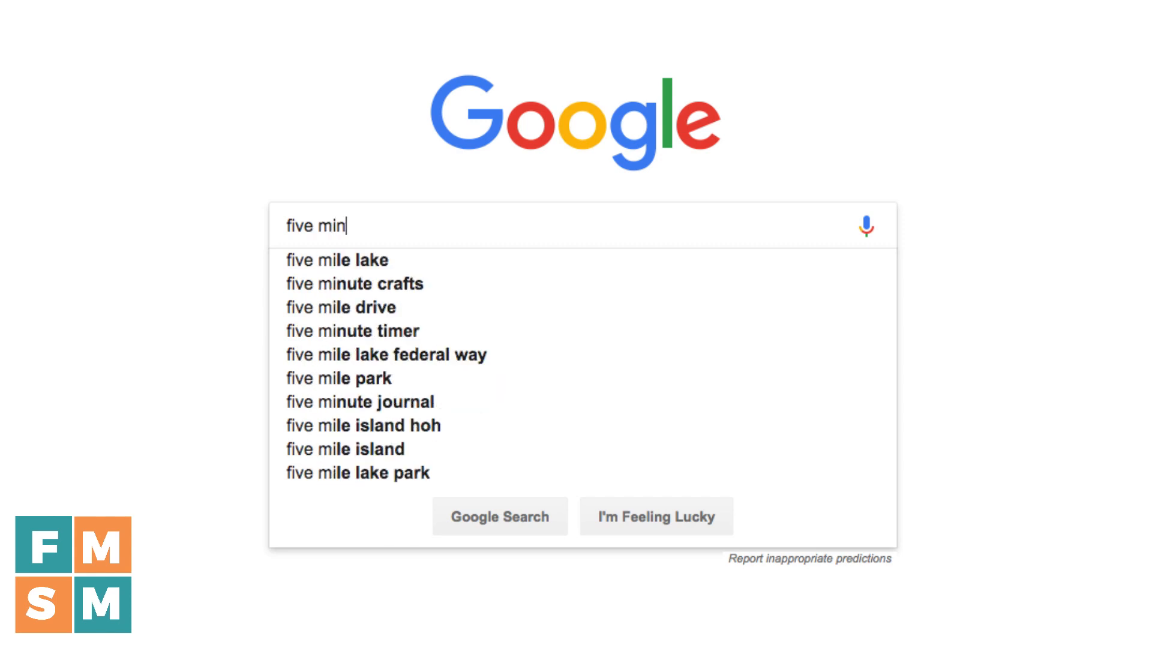
type("ute social media")
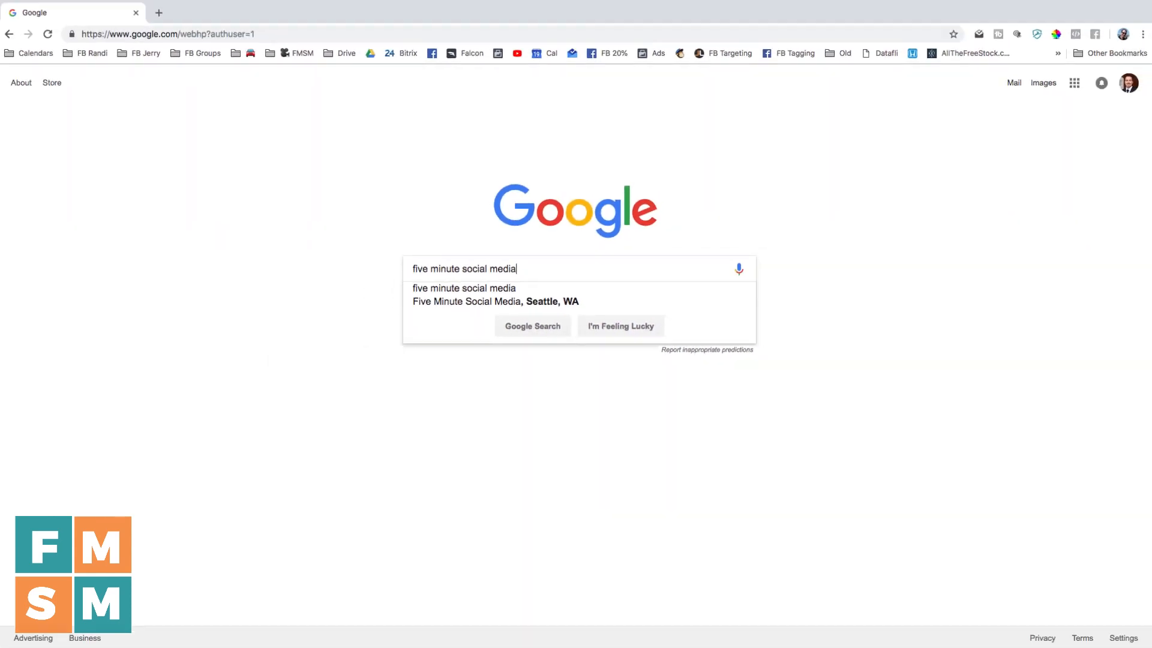
key("Return")
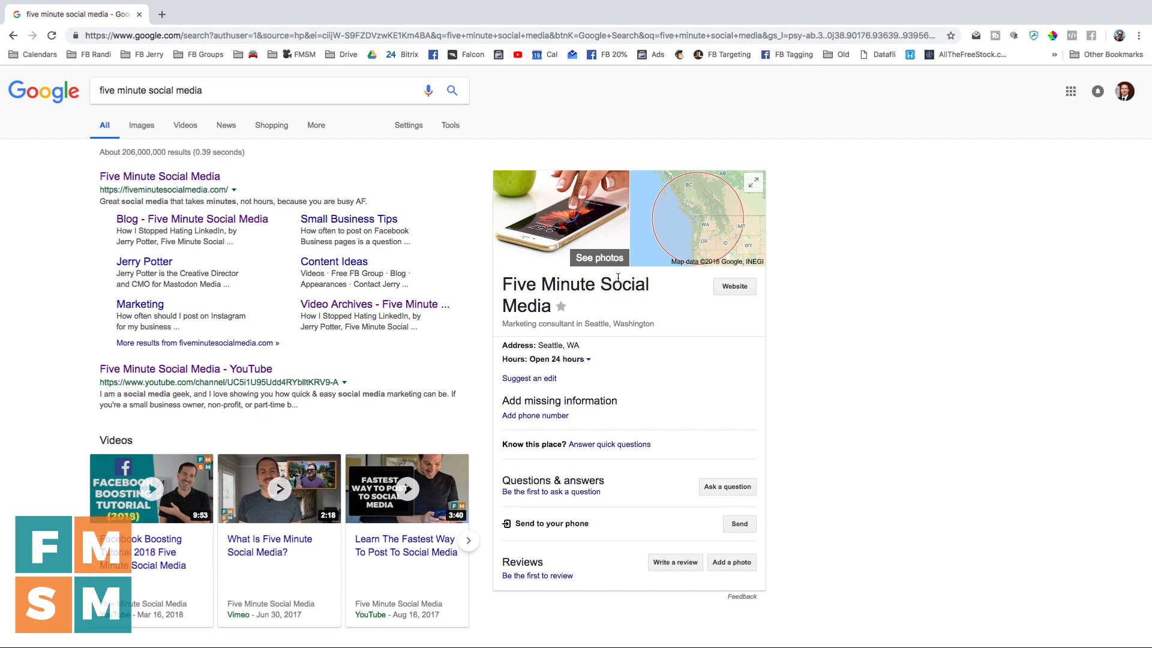
Open the form for writing a review in the Five Minute Social Media business listing.
scroll(618, 278, "down", 3)
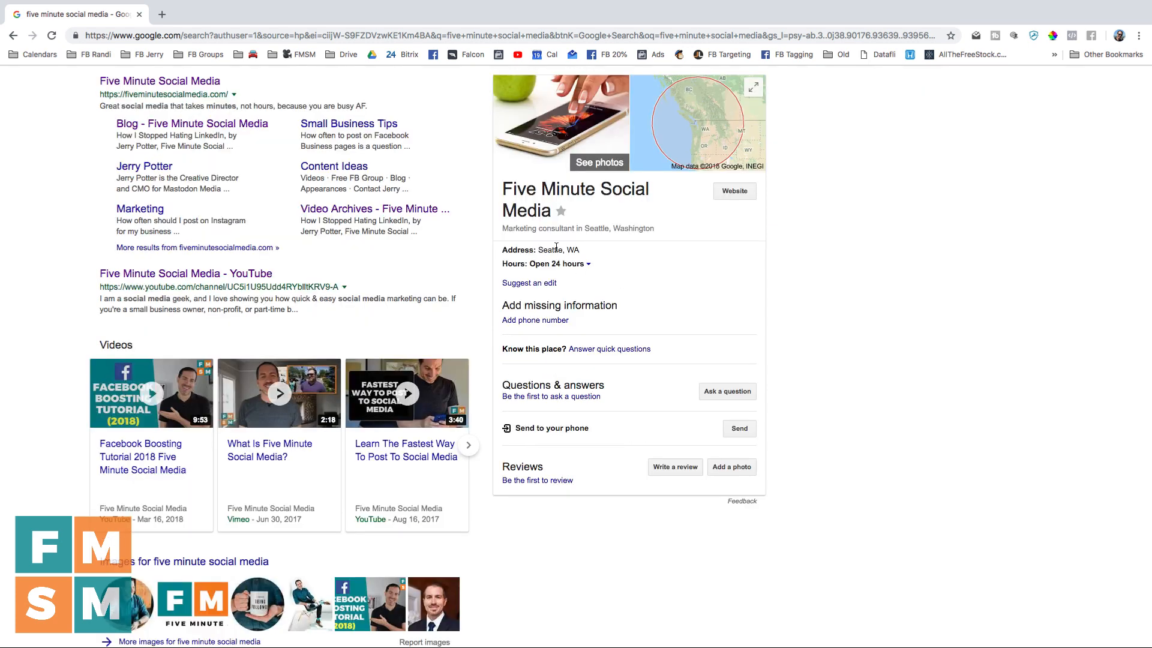
scroll(600, 318, "down", 3)
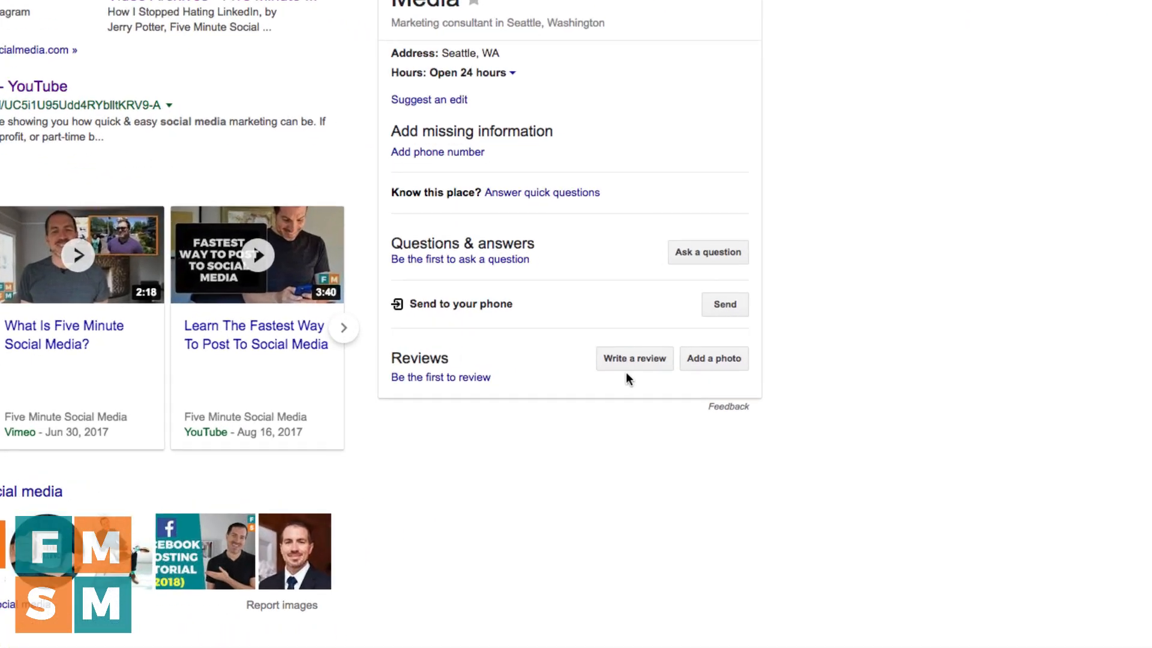
left_click(578, 371)
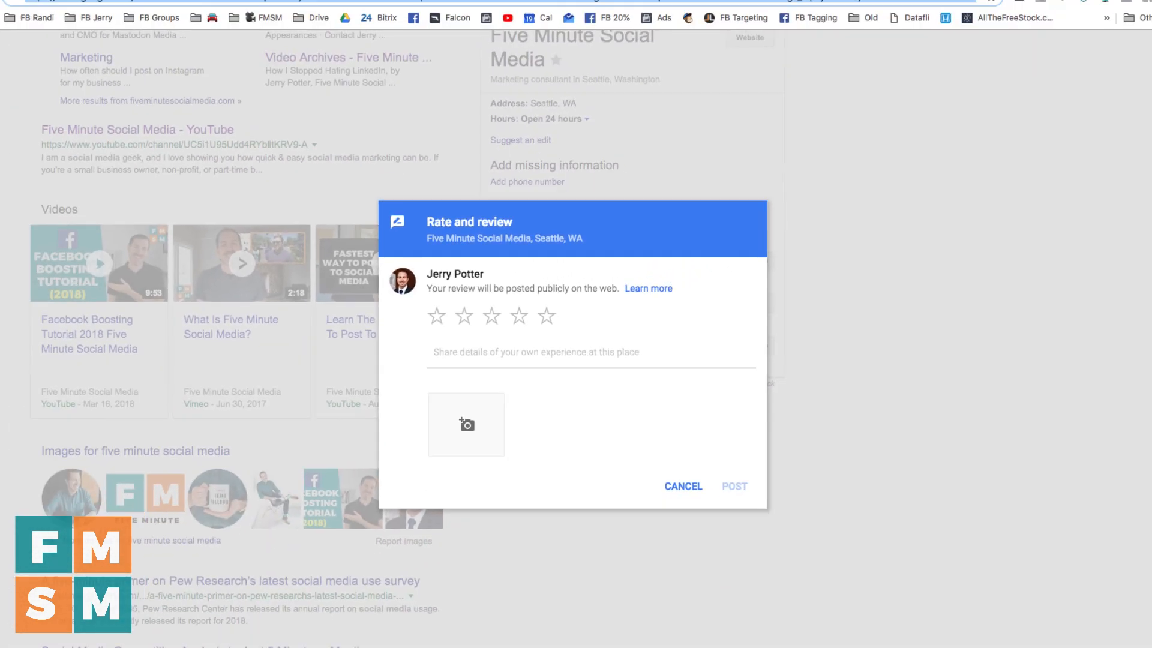
Select and copy the full web address of the page showing the review form.
left_click(352, 27)
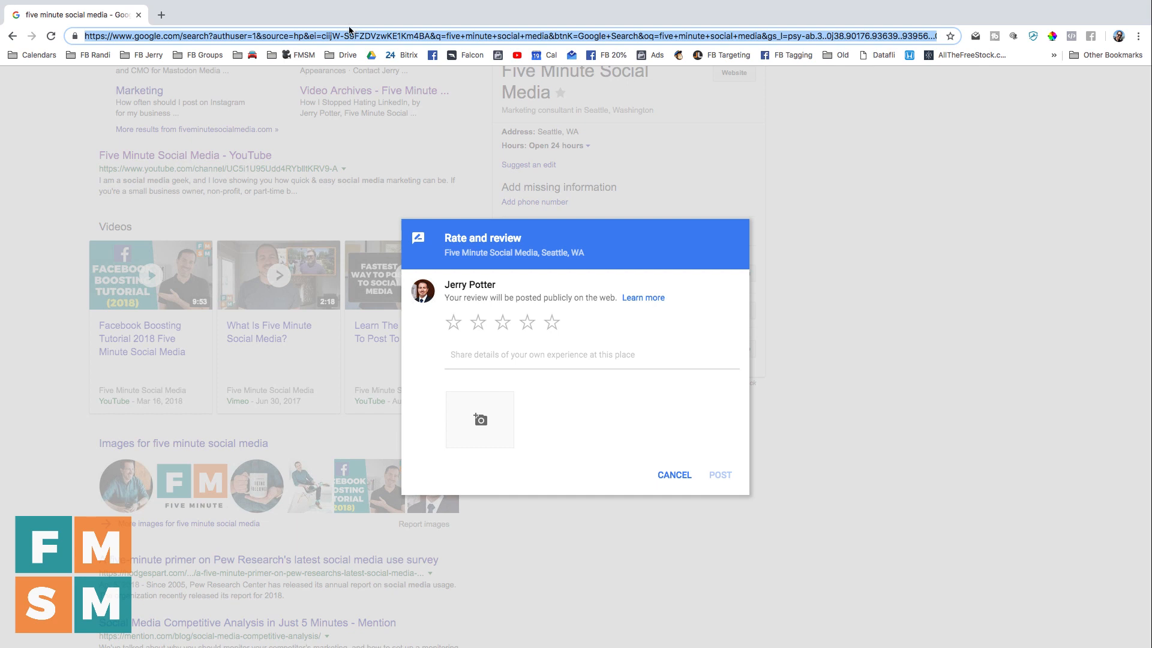
right_click(349, 29)
left_click(382, 103)
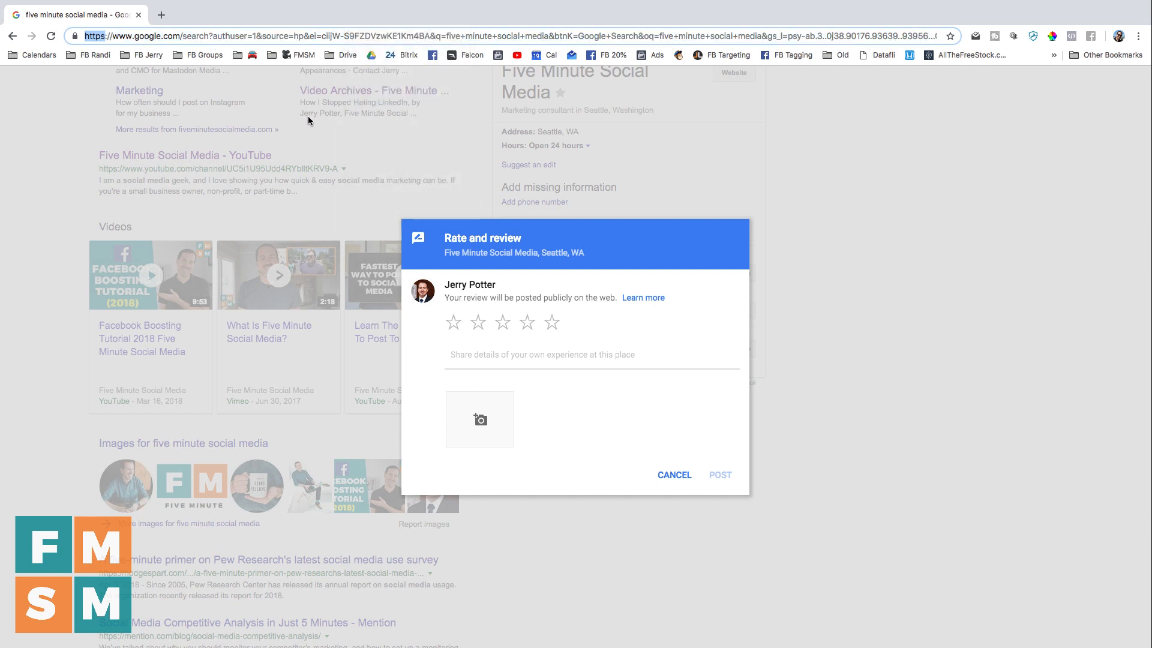
left_click(250, 39)
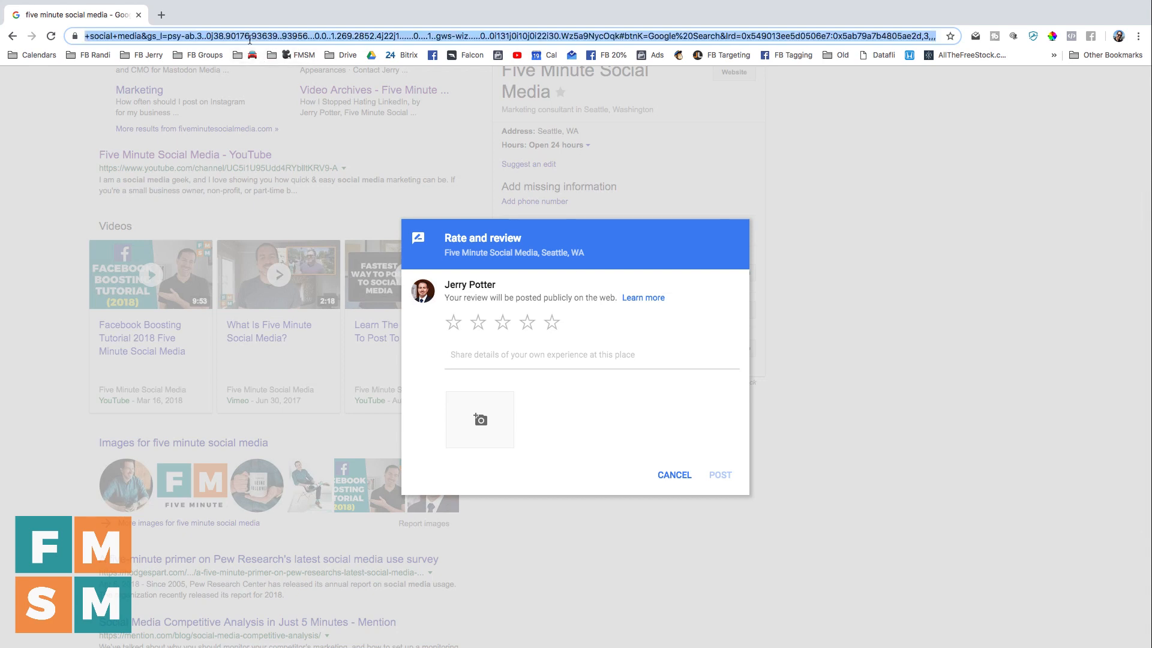
double_click(250, 39)
key("ctrl+a")
Open the copied review form address in a new incognito window.
left_click(1138, 37)
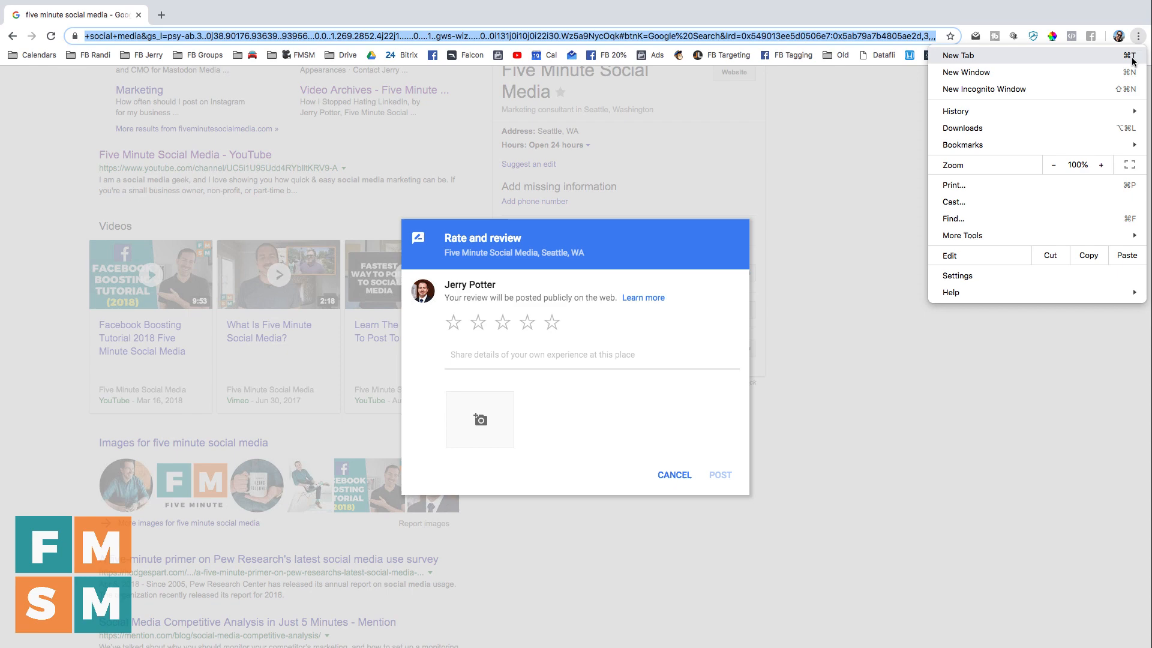
left_click(1109, 88)
key("super+v")
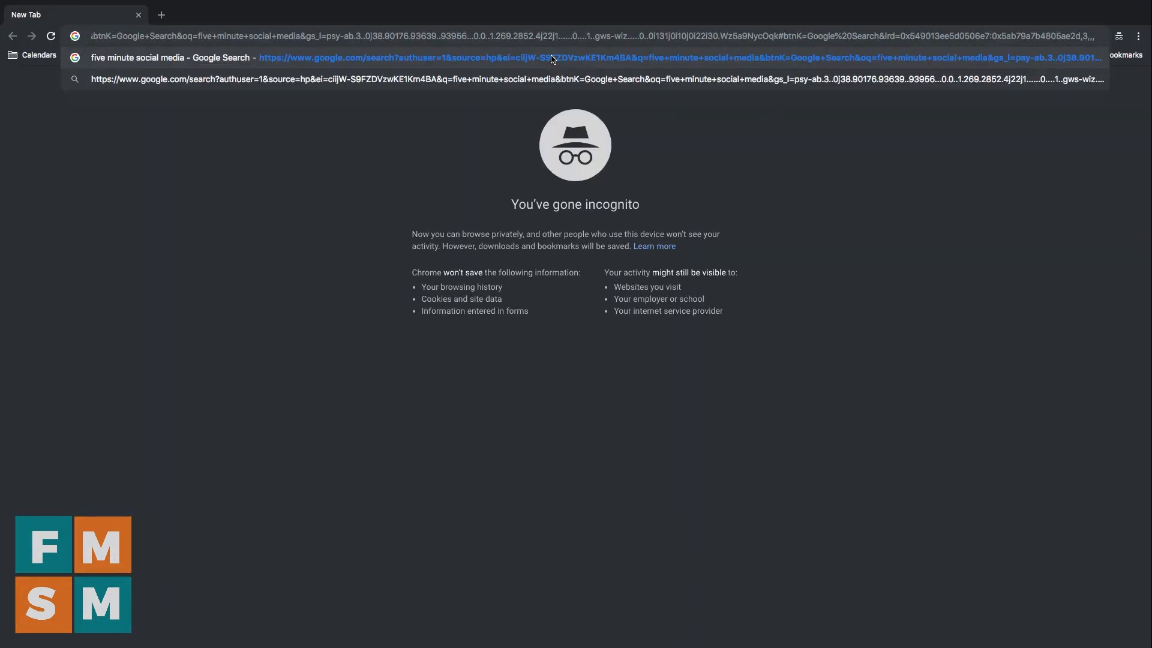
key("Return")
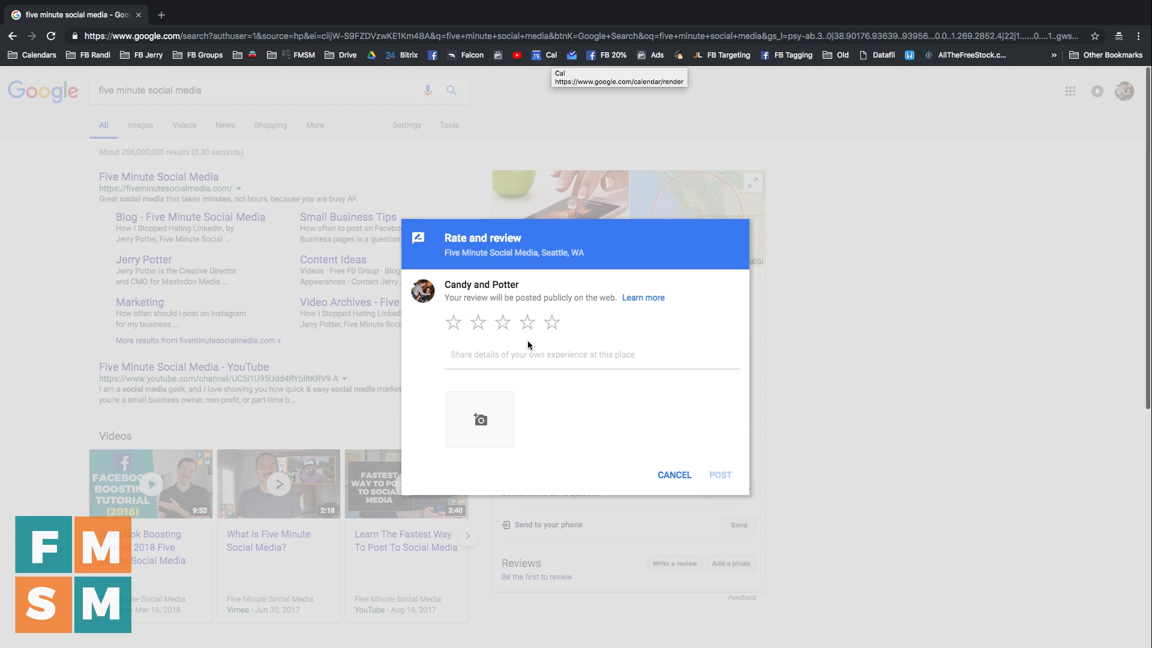
Give Five Minute Social Media a five-star rating in the review form and cancel the review without posting.
left_click(552, 324)
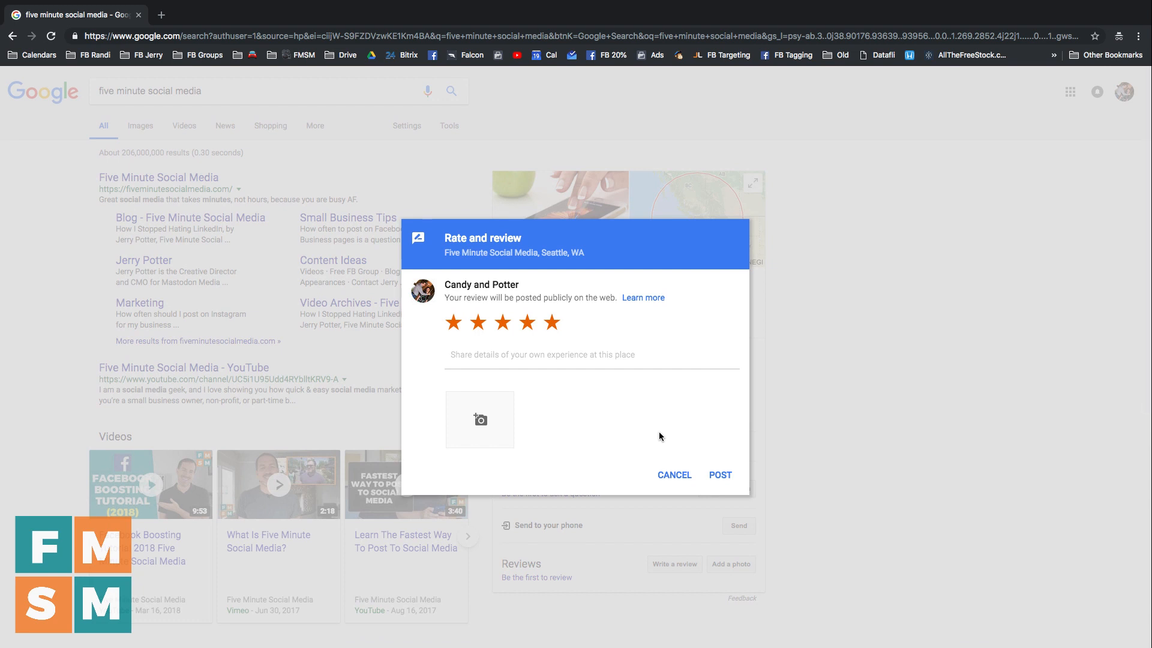
left_click(674, 475)
left_click(609, 282)
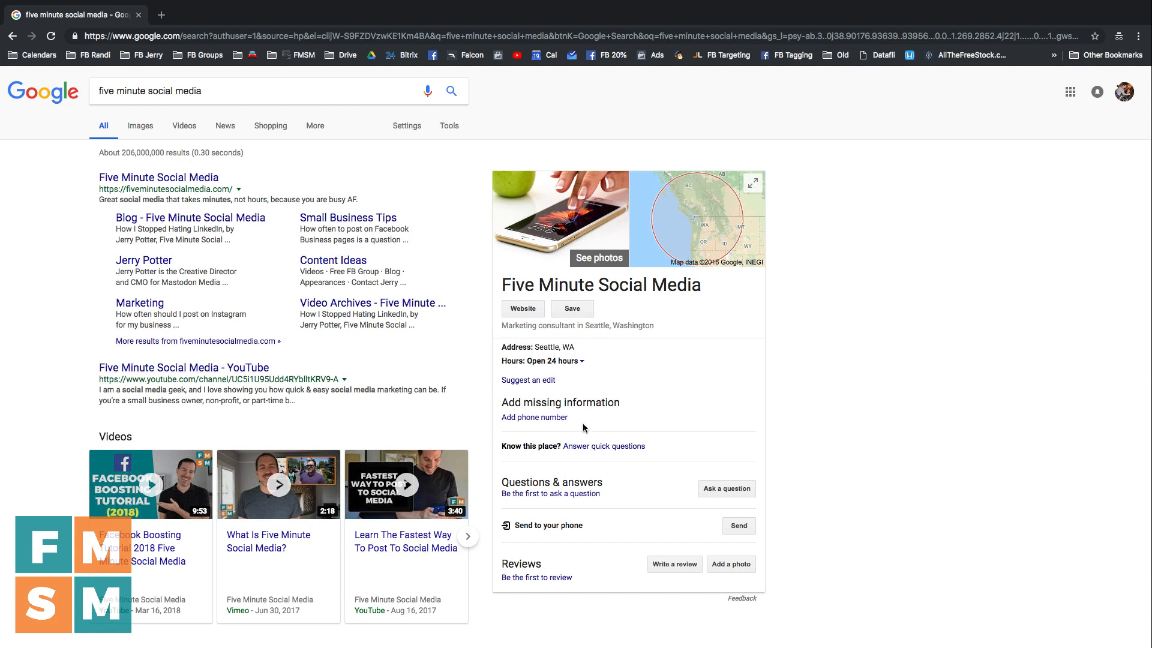
scroll(584, 427, "down", 2)
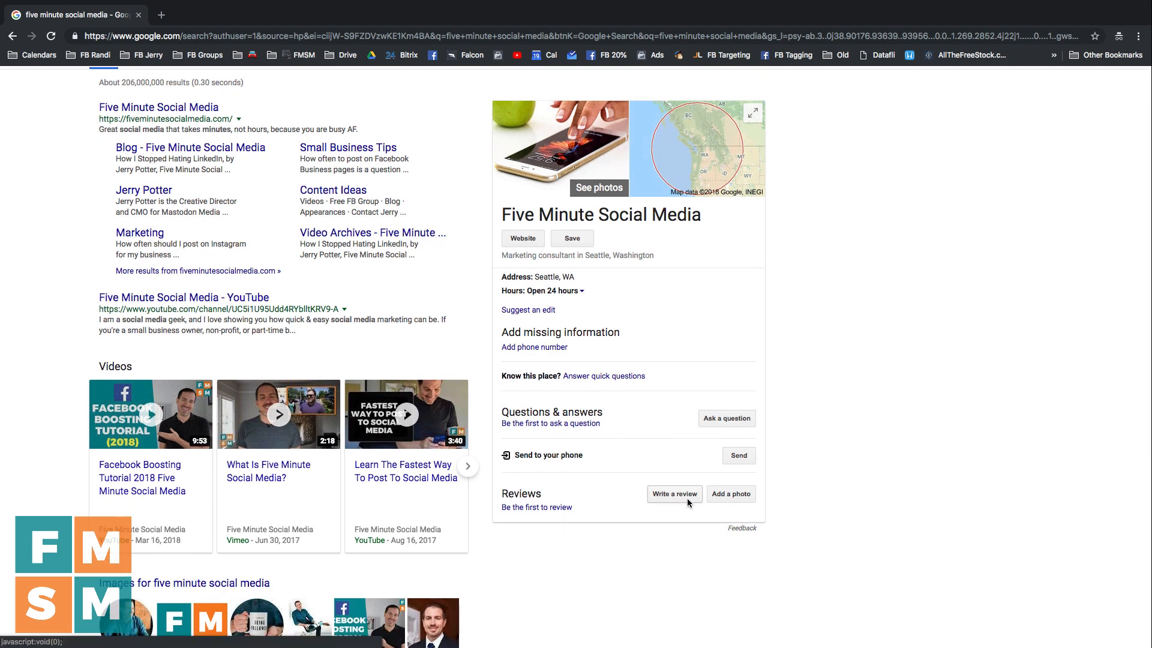
scroll(510, 323, "up", 2)
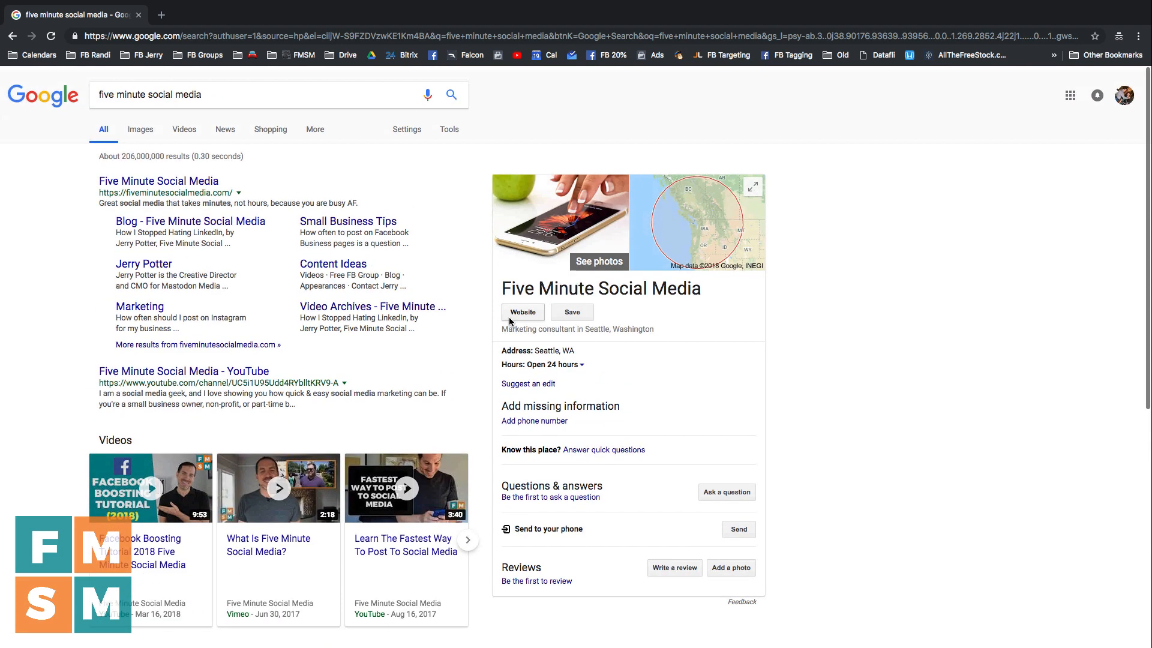
scroll(450, 240, "up", 1)
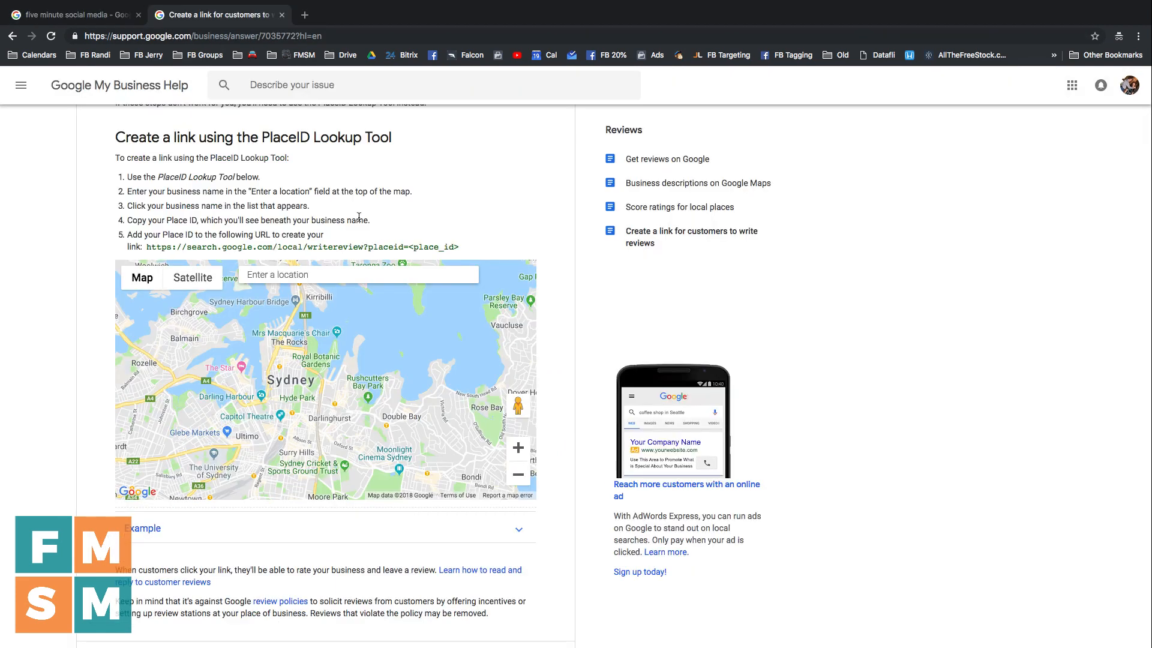
Look up "five minute social media" in the help article's PlaceID Lookup Tool and choose the Seattle, WA, USA result.
scroll(341, 209, "down", 2)
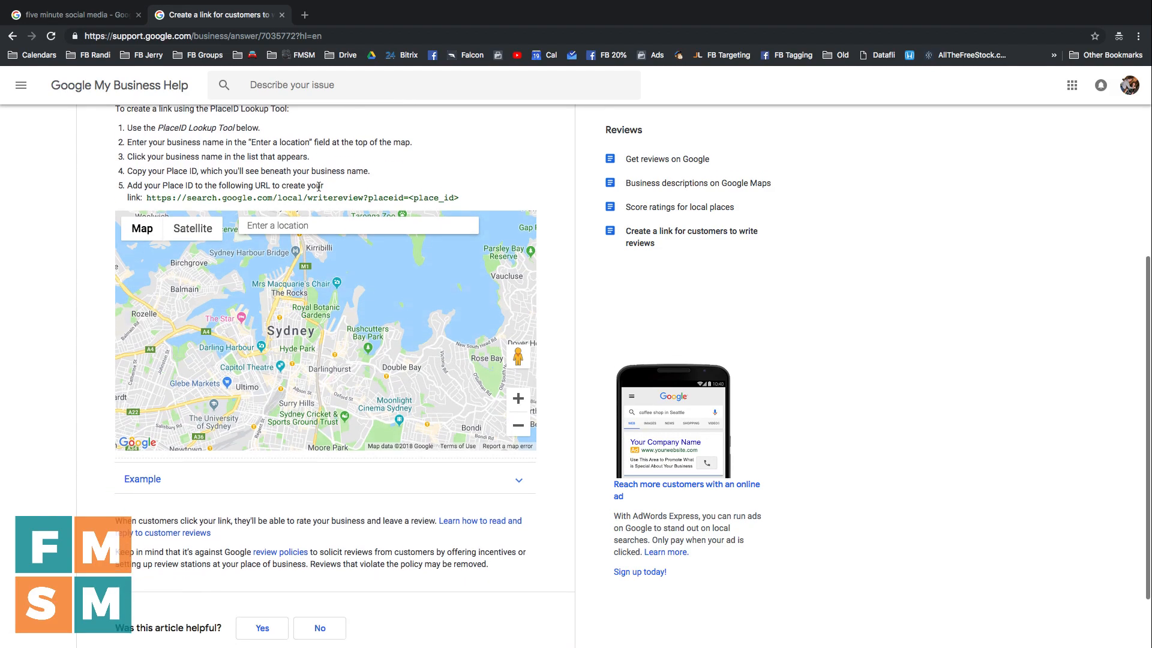
scroll(318, 186, "down", 1)
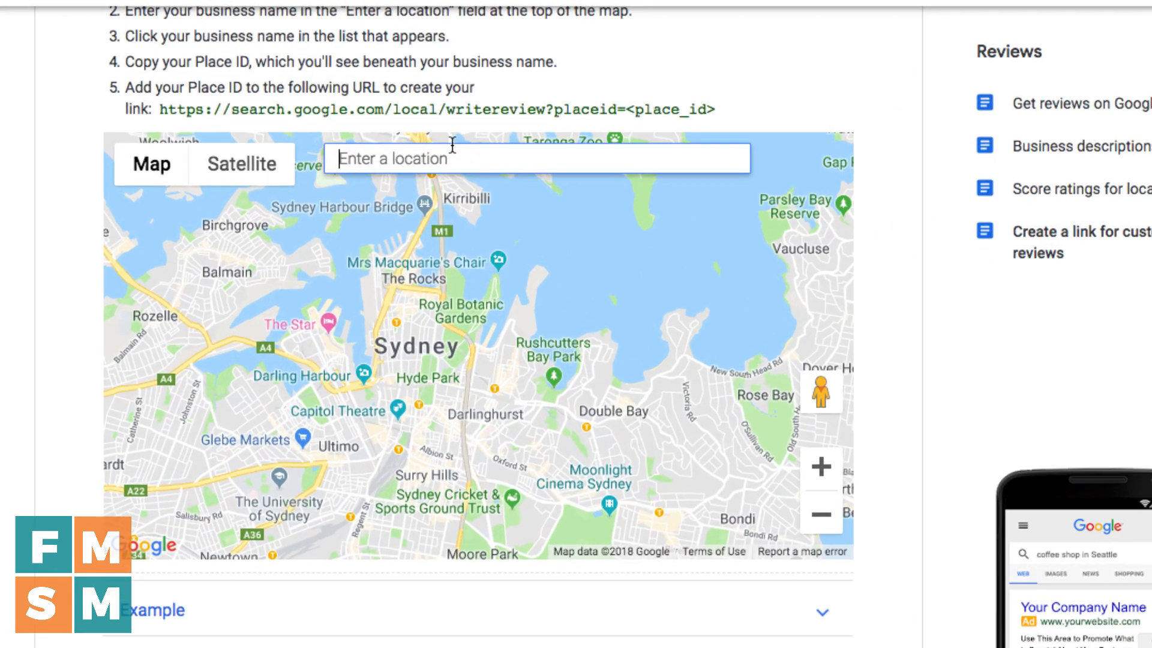
type("five ")
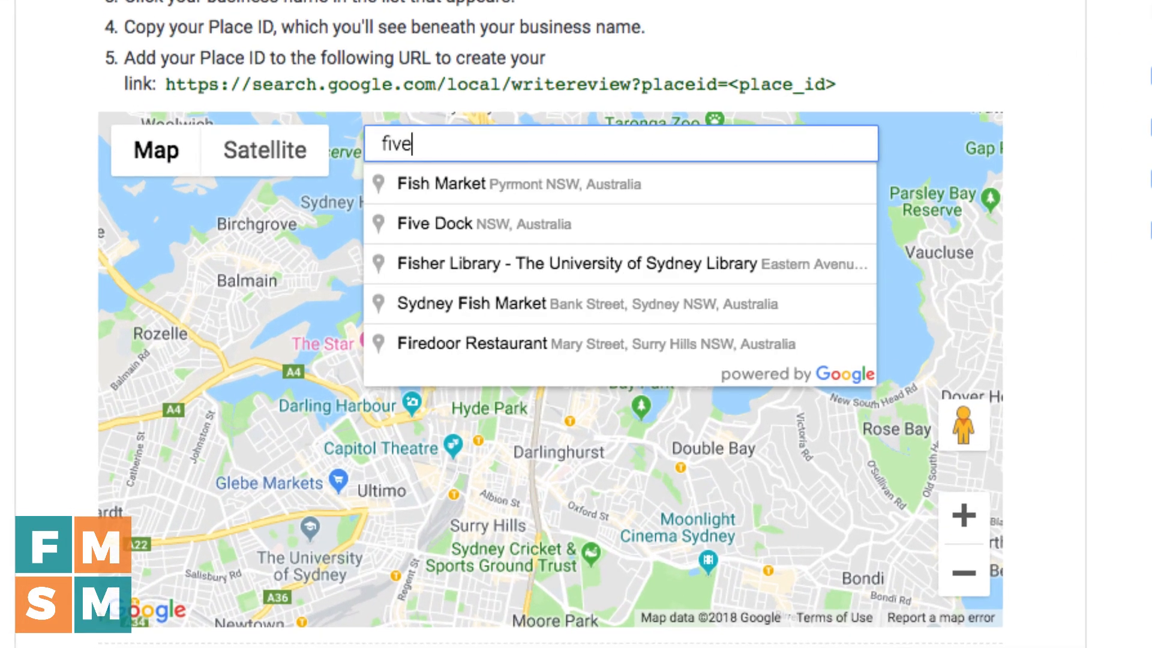
type("minute soc")
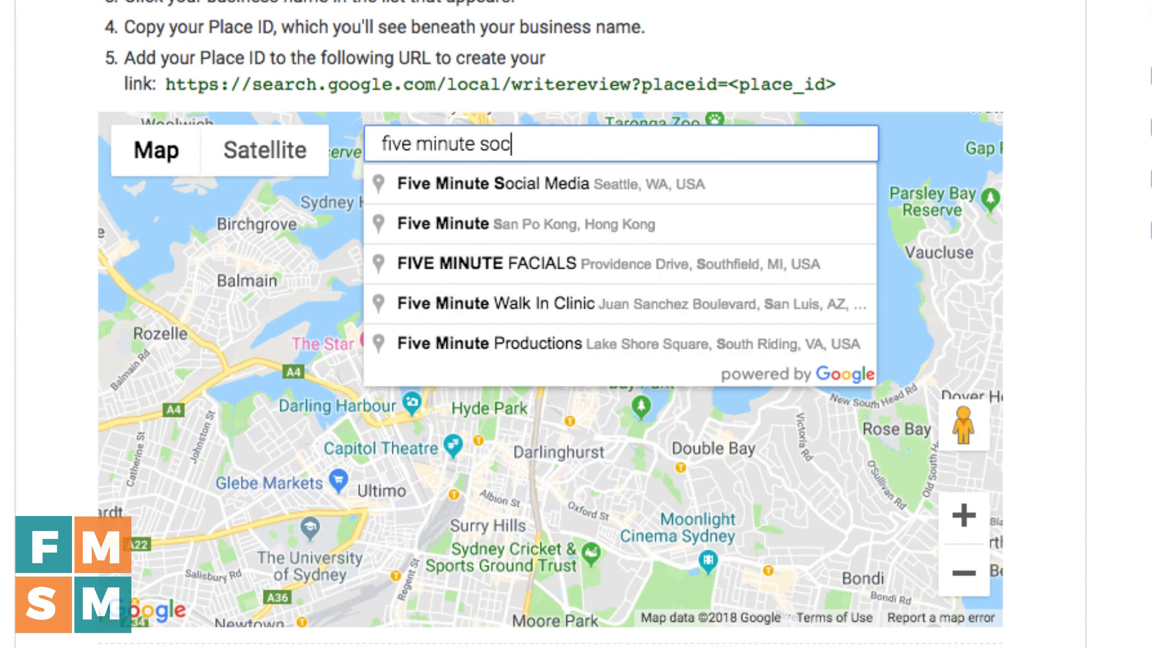
type("ial media")
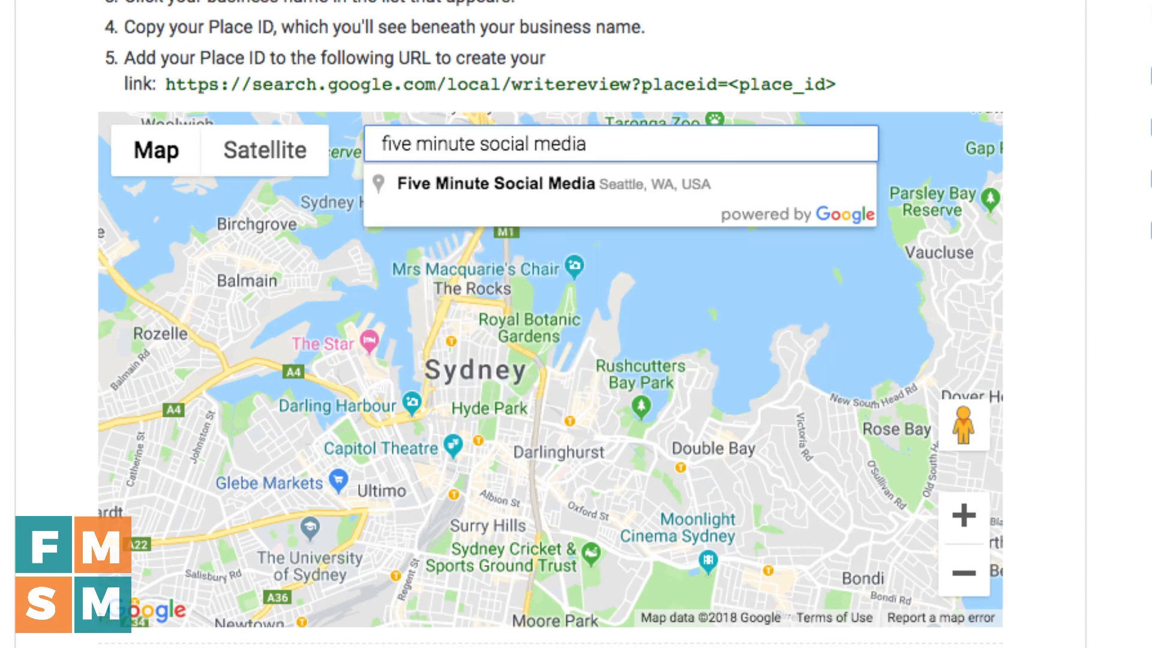
left_click(474, 184)
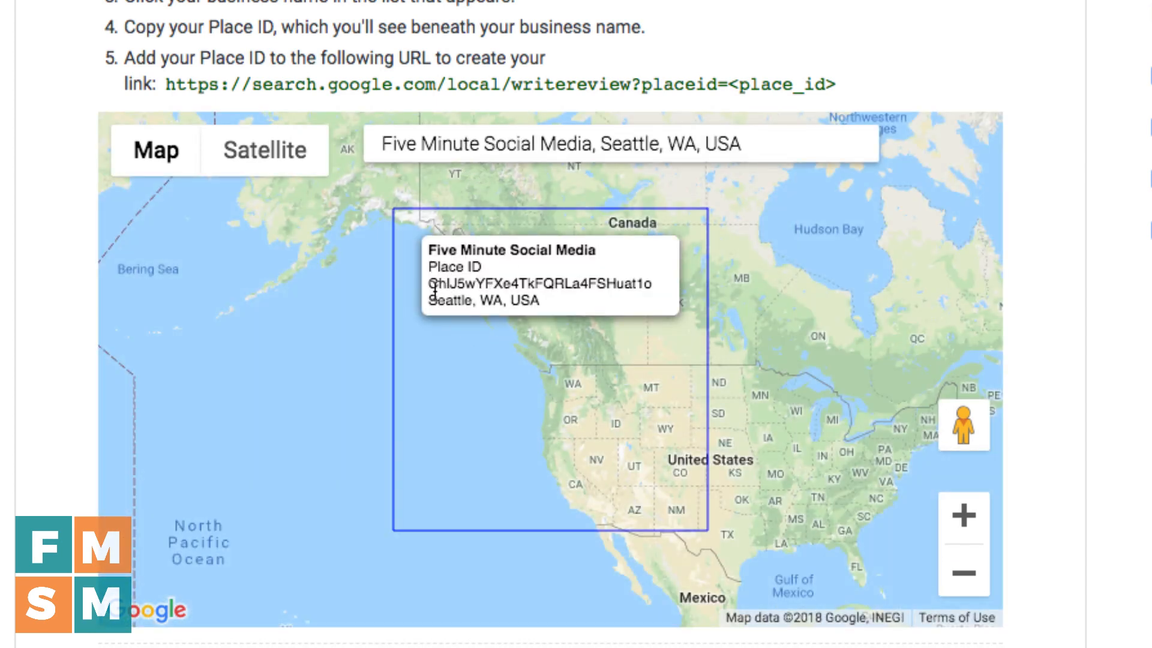
Copy the writereview link template from instruction 5 and the Place ID shown for Five Minute Social Media on the map.
left_click_drag(432, 285, 652, 283)
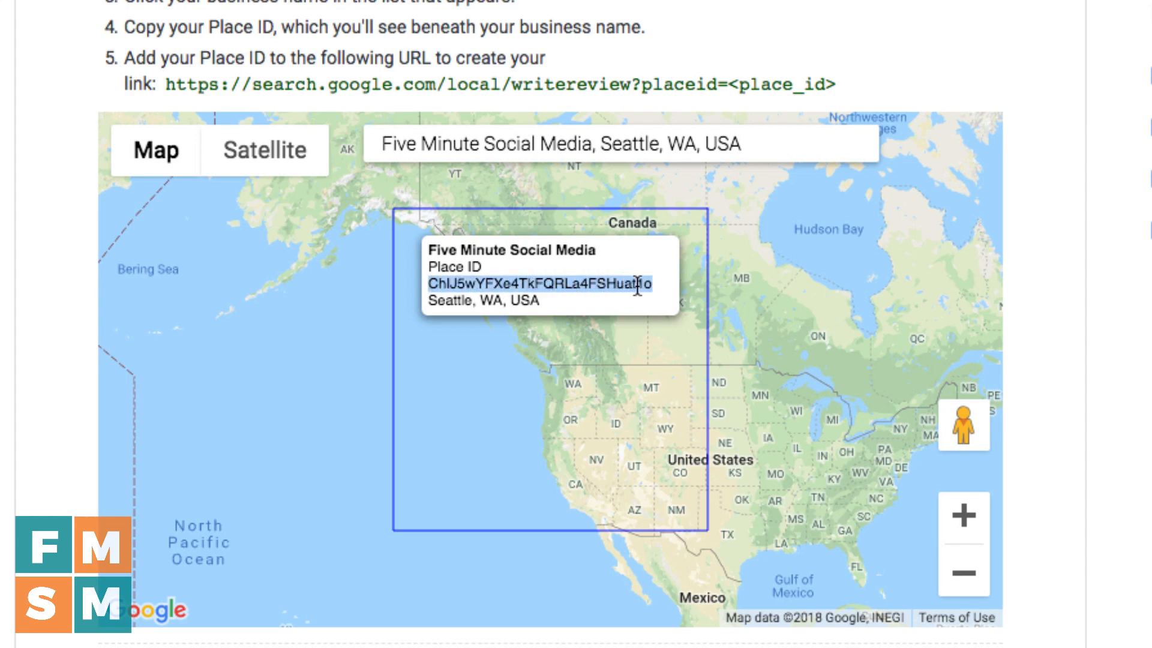
scroll(487, 162, "up", 1)
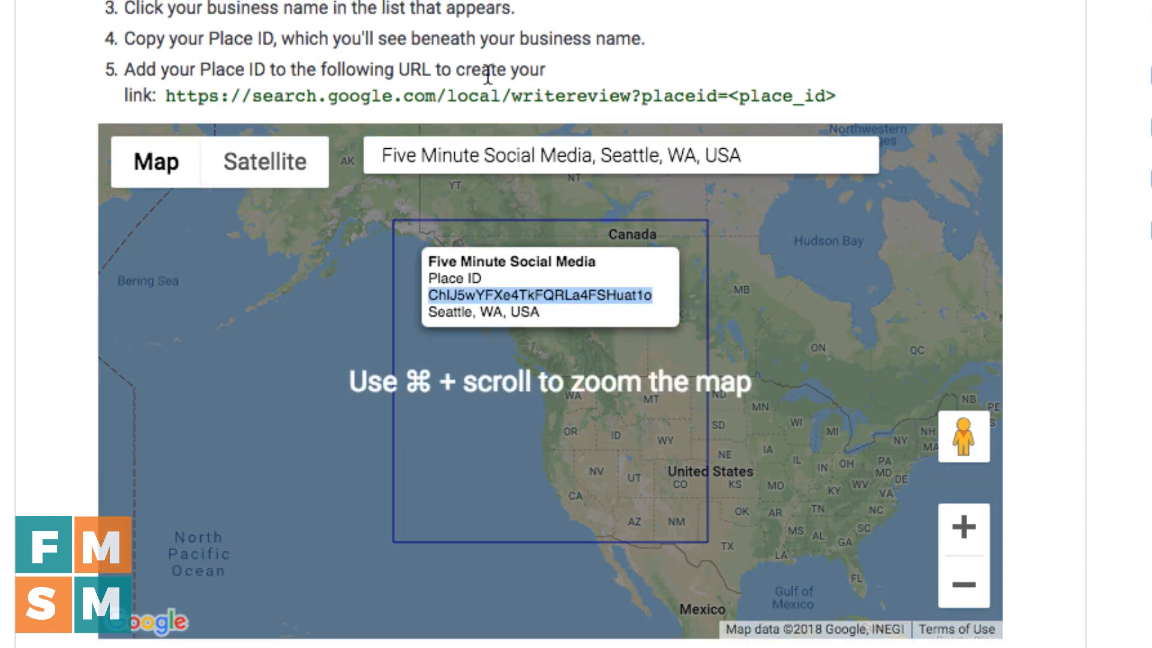
scroll(489, 72, "up", 3)
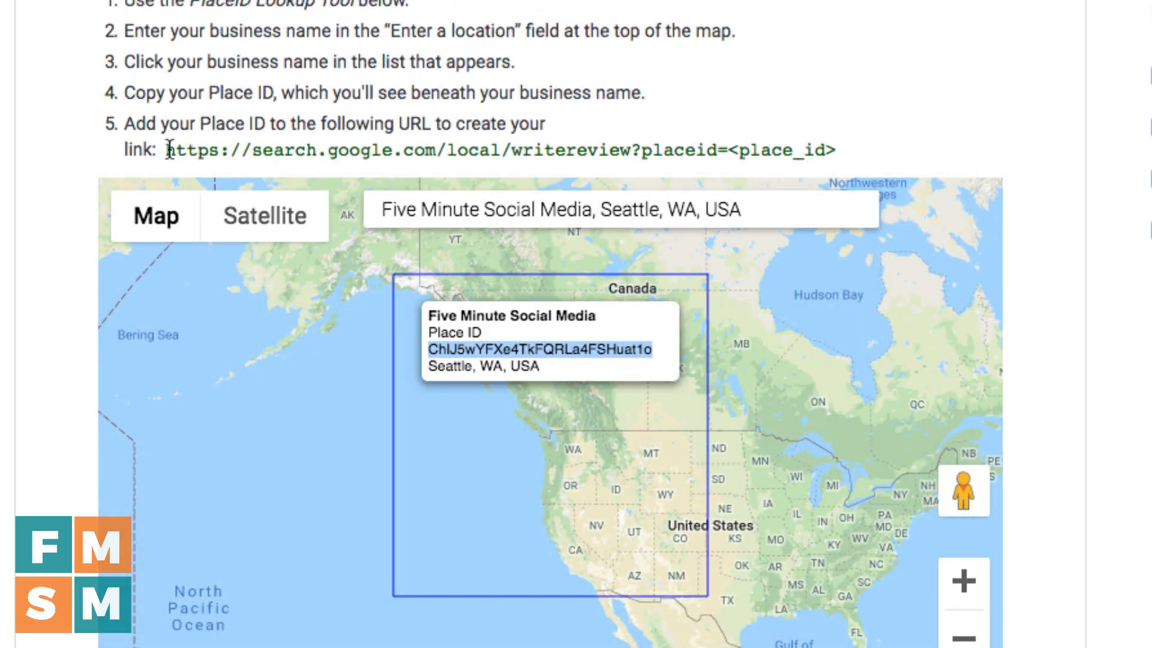
left_click_drag(167, 150, 835, 154)
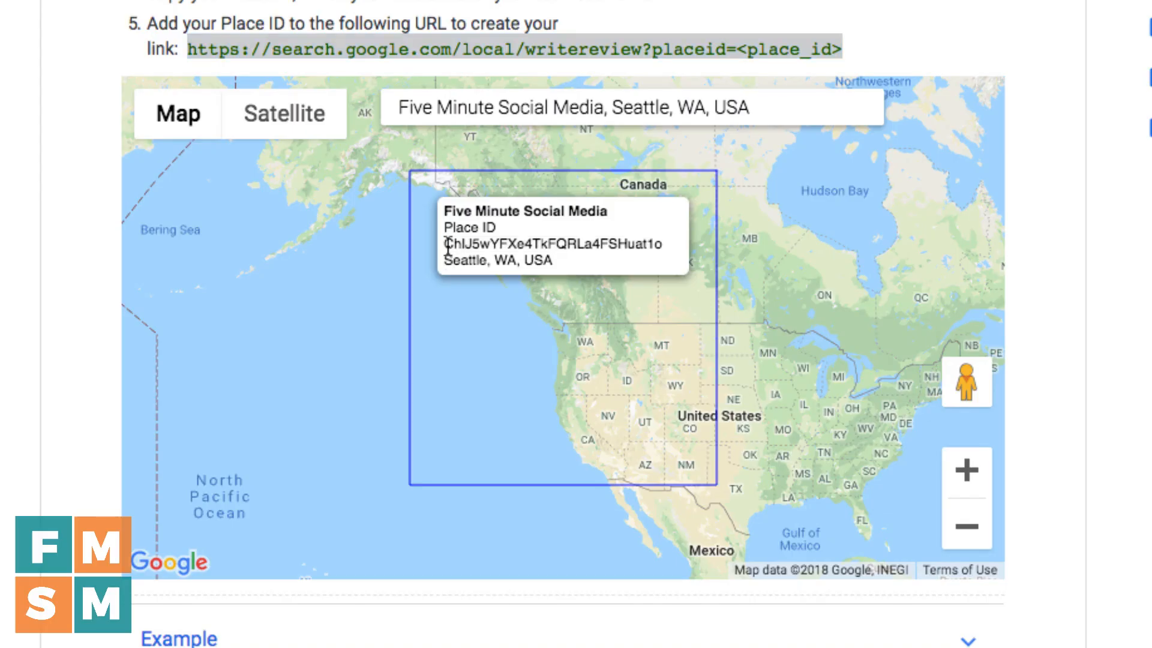
left_click_drag(444, 244, 660, 245)
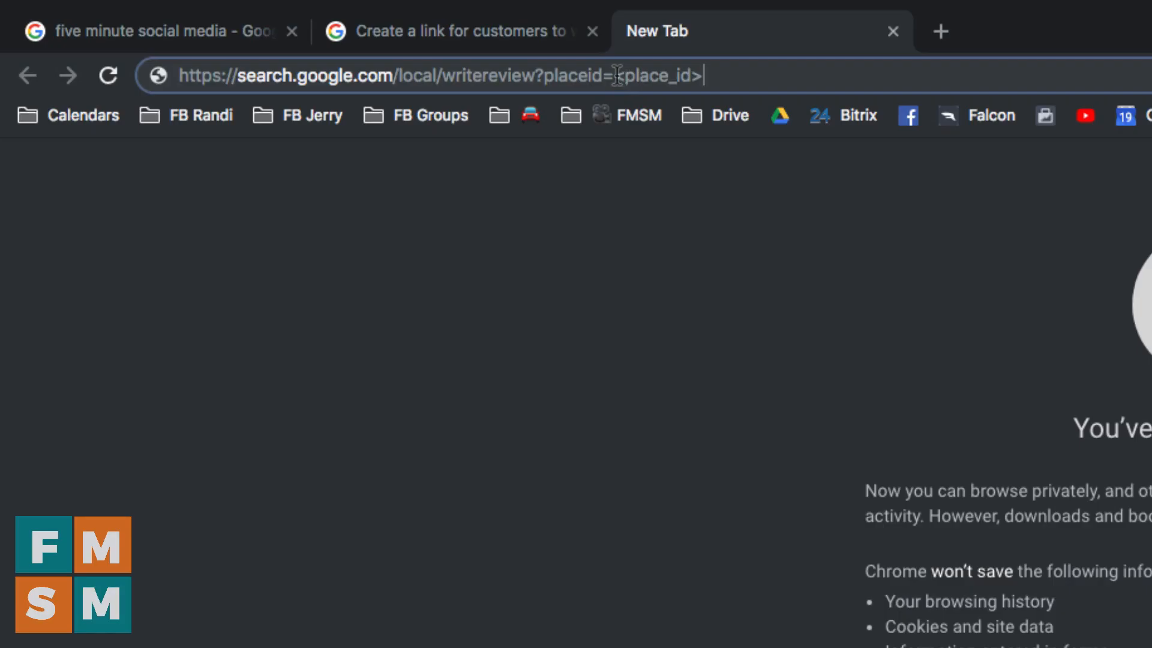
Replace the <place_id> placeholder in the new tab's writereview address with the copied Place ID and open the link.
left_click_drag(612, 74, 724, 84)
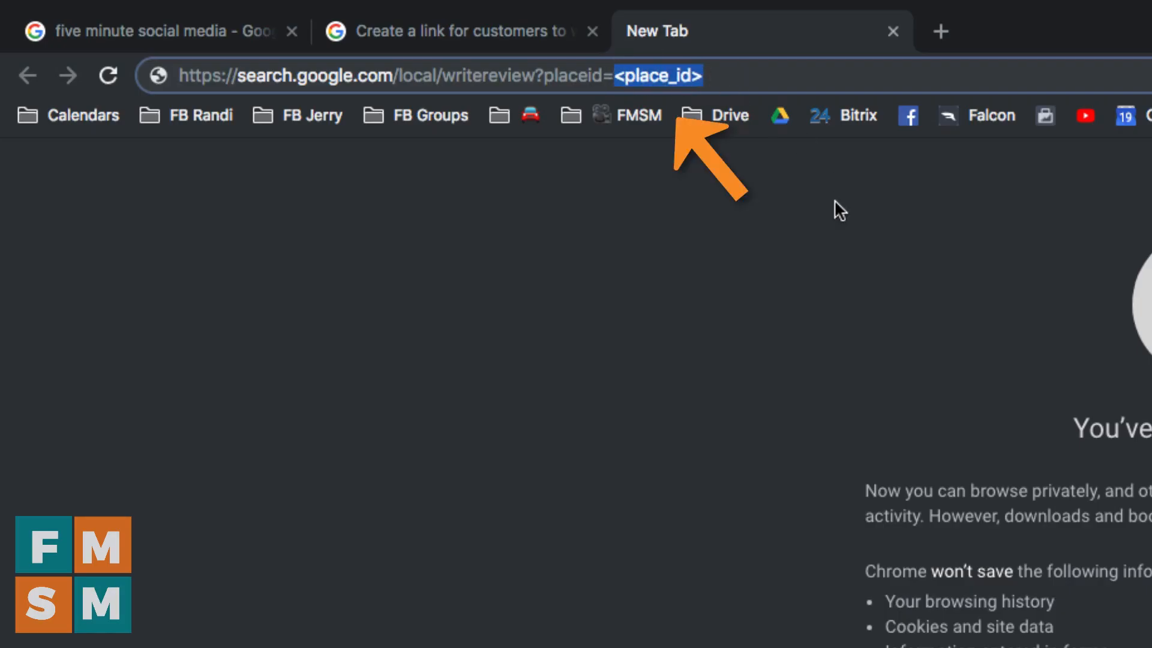
key("super+v")
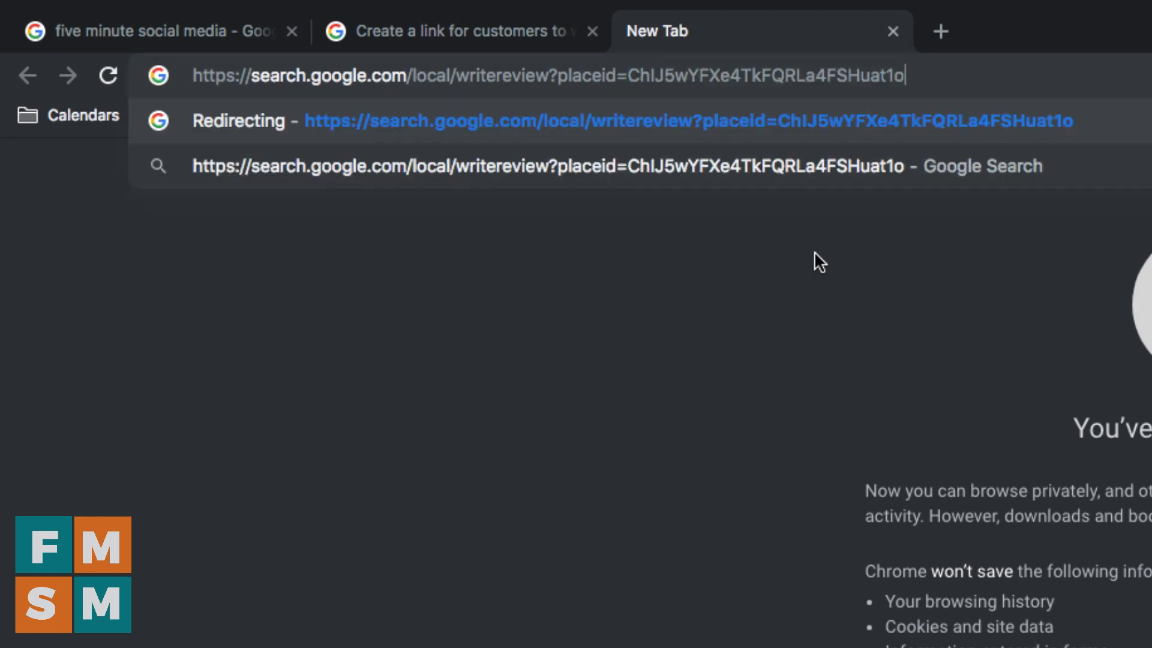
key("Return")
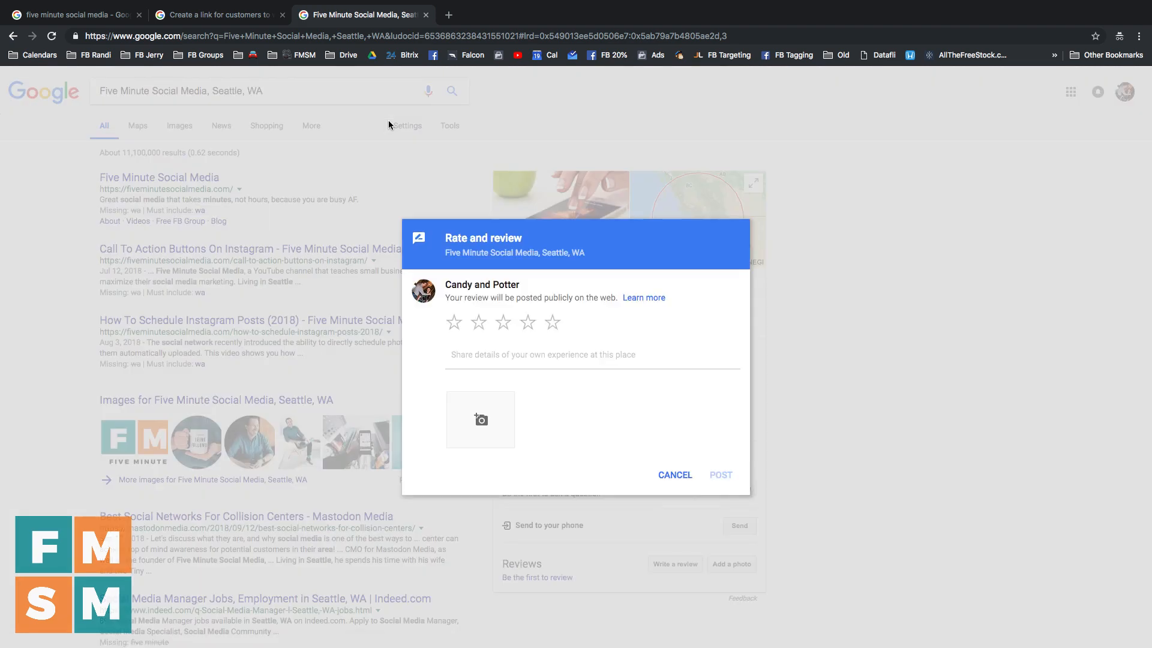